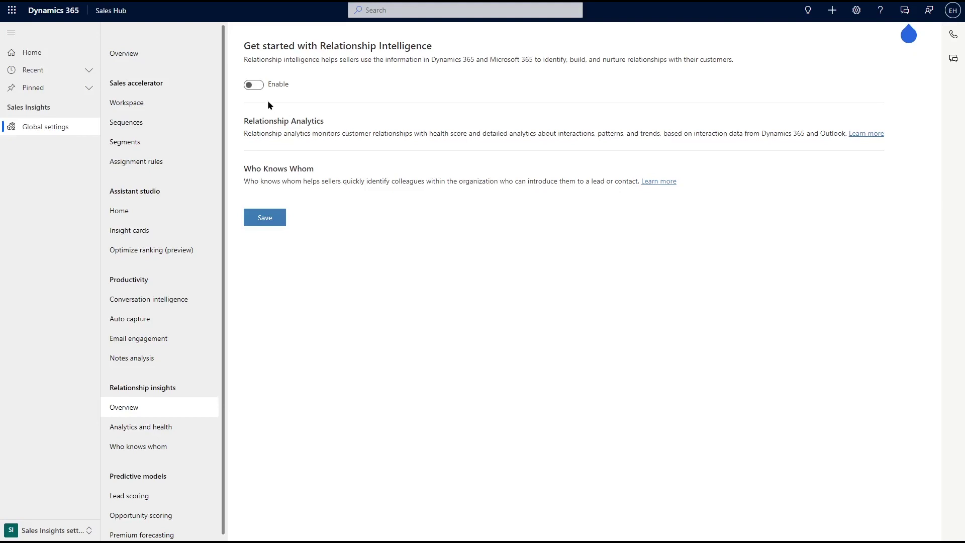
# - Enable Relationship Intelligence for specific security roles and open the Relationship Analytics options
pyautogui.click(260, 88)
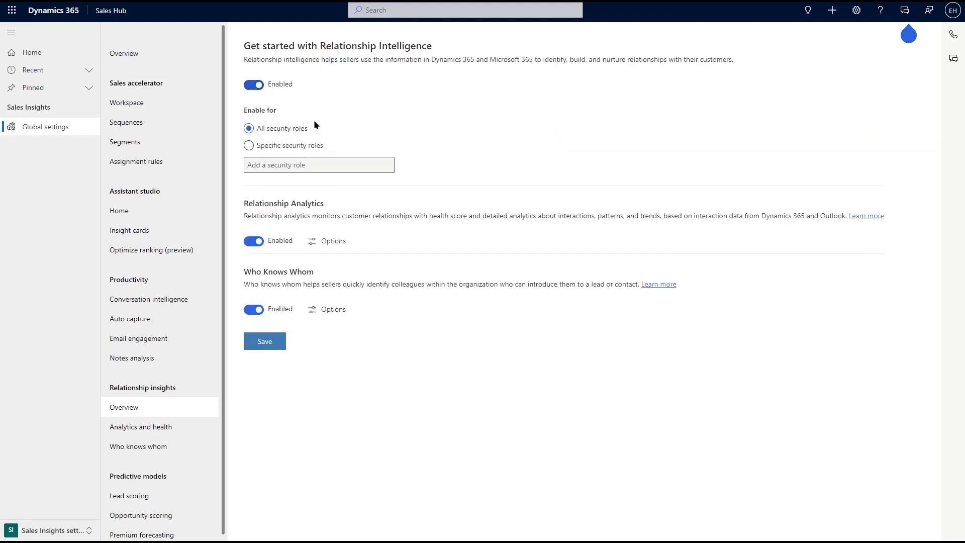
pyautogui.click(313, 147)
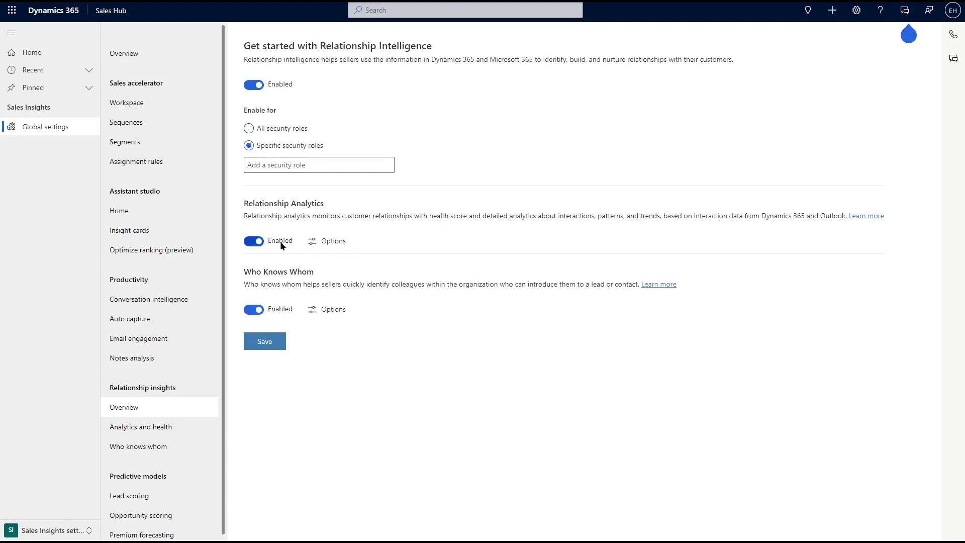
pyautogui.click(317, 243)
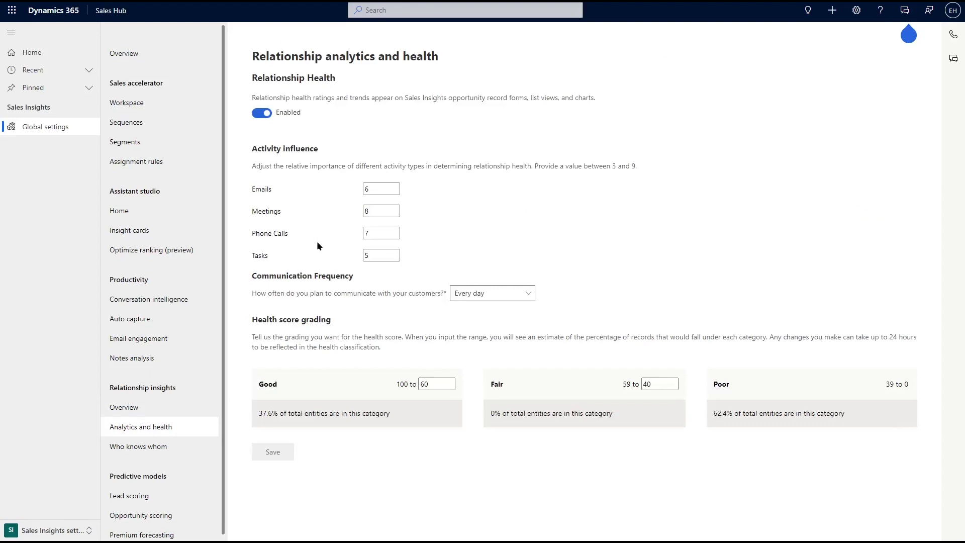
# - Review the Meetings and Phone Calls weights, keep Every day frequency and the Fair threshold, and save
pyautogui.click(390, 211)
pyautogui.click(390, 229)
pyautogui.click(529, 294)
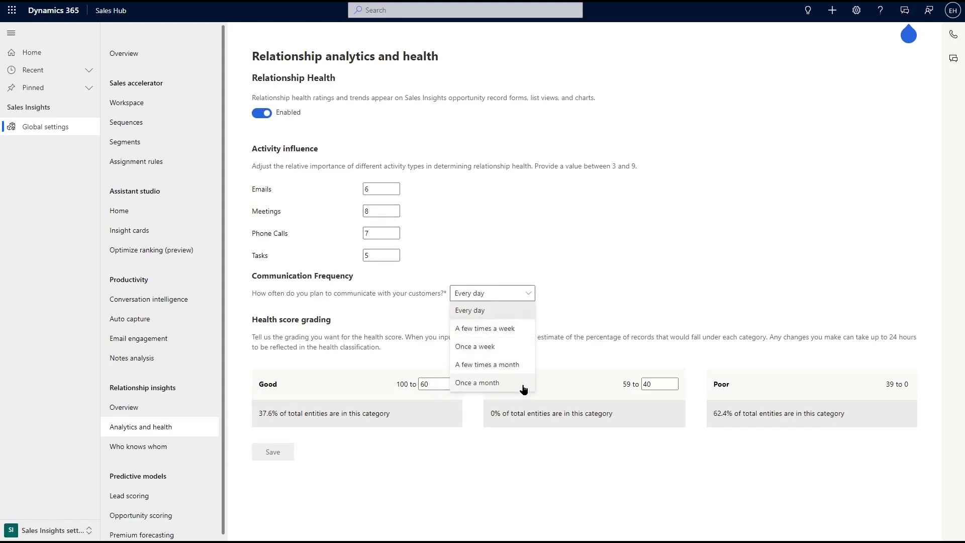
pyautogui.click(435, 368)
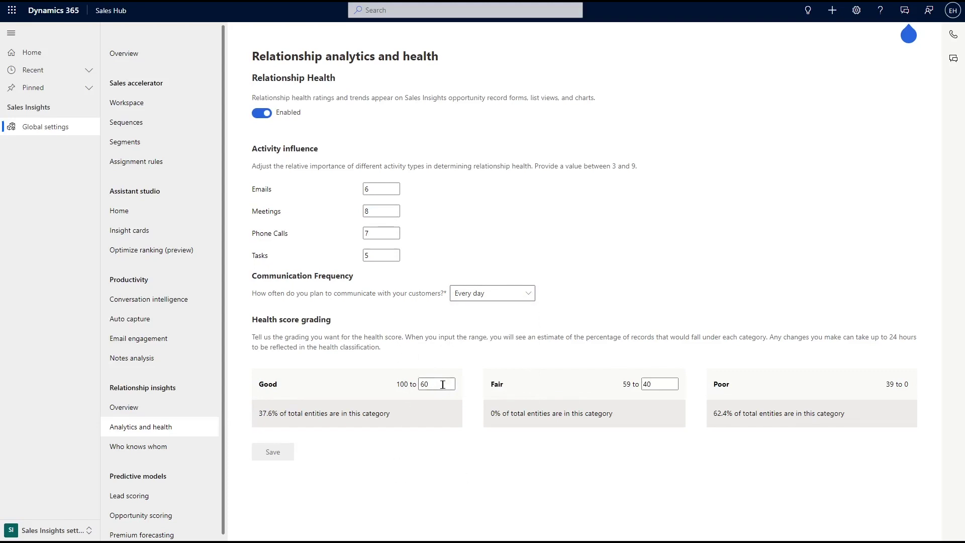
pyautogui.click(653, 384)
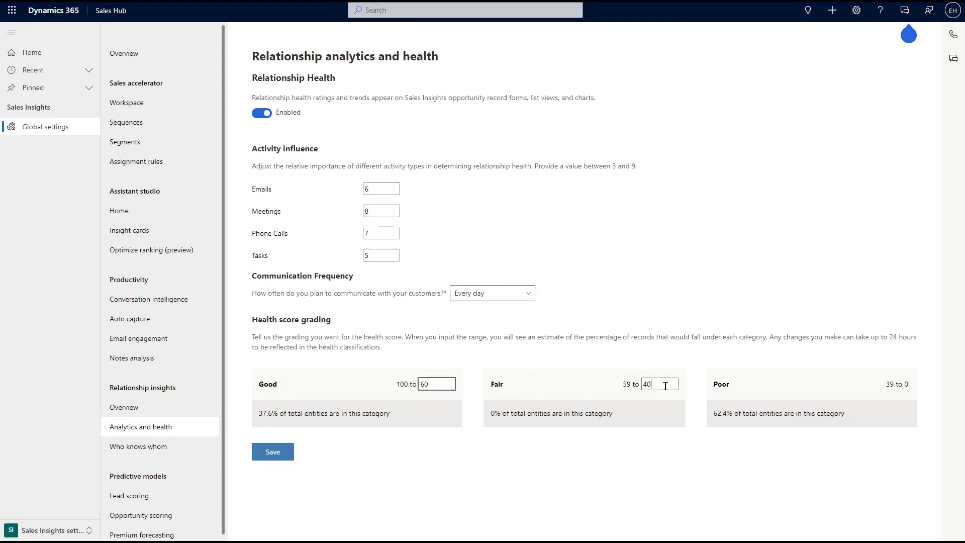
pyautogui.click(281, 456)
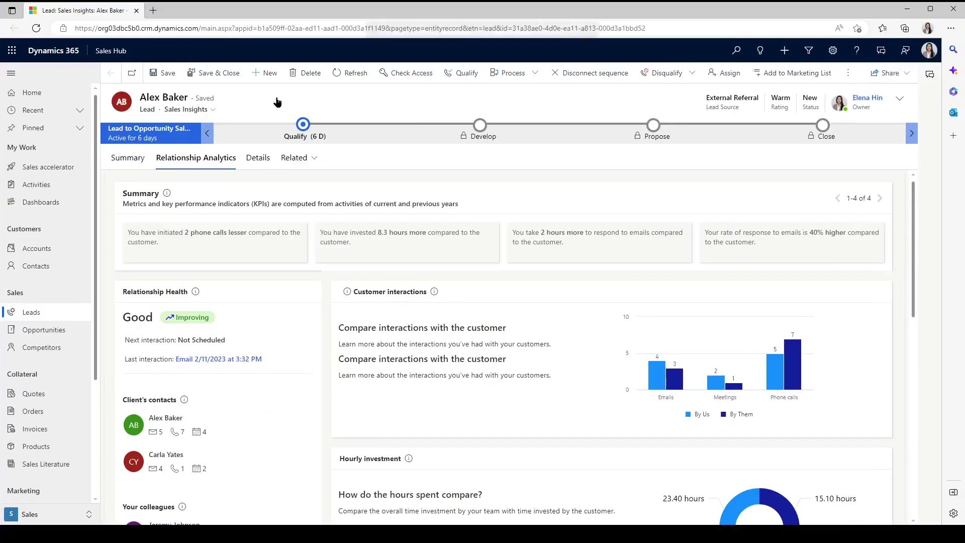
# - In full screen, review the lead's relationship KPI summaries, charts and Summary description
pyautogui.press('F11')
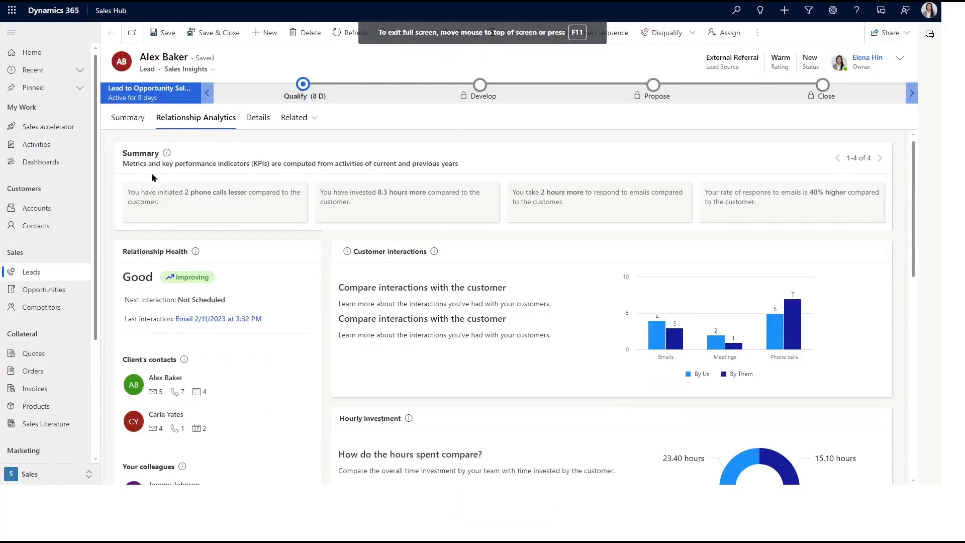
pyautogui.tripleClick(122, 197)
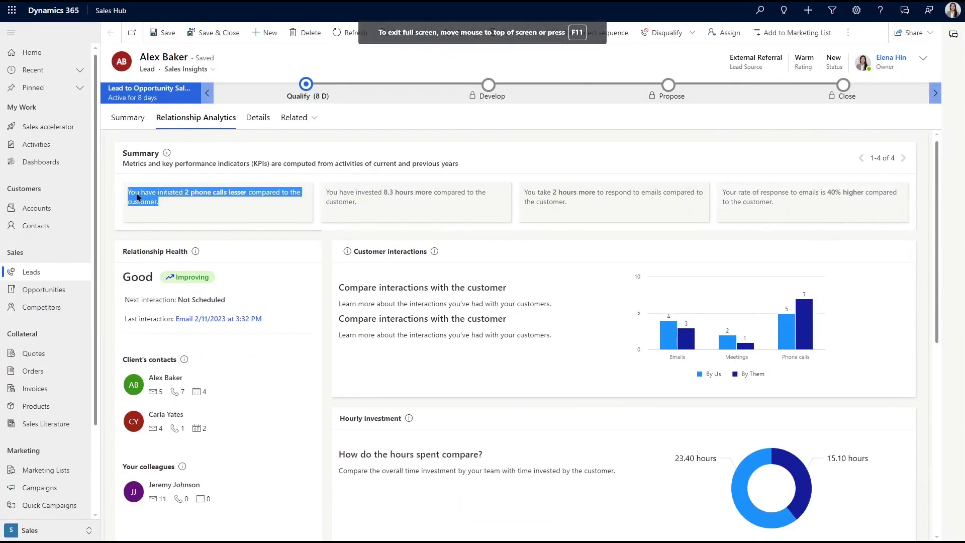
pyautogui.tripleClick(406, 202)
pyautogui.click(406, 203)
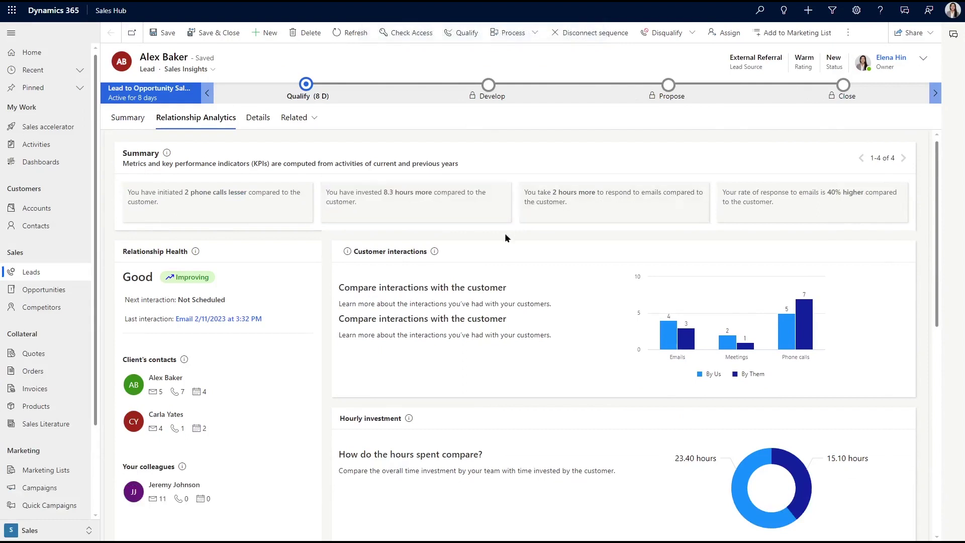
pyautogui.scroll(-1, 505, 233)
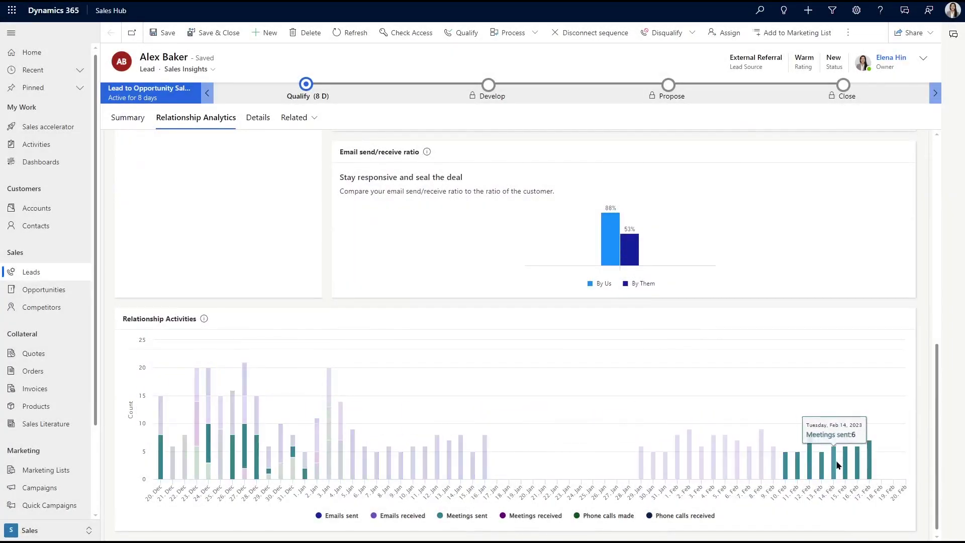
pyautogui.scroll(1, 752, 326)
pyautogui.scroll(10, 752, 326)
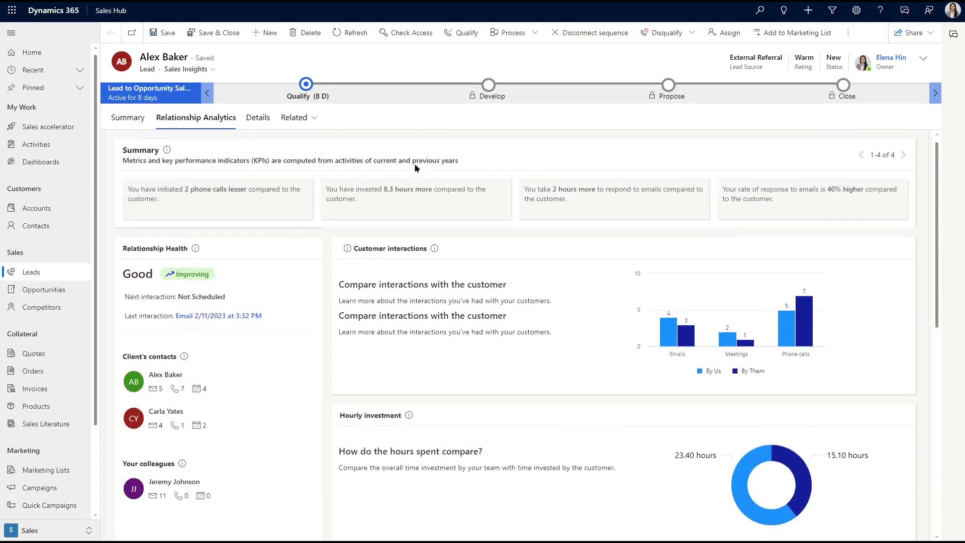
pyautogui.moveTo(484, 160); pyautogui.dragTo(118, 147)
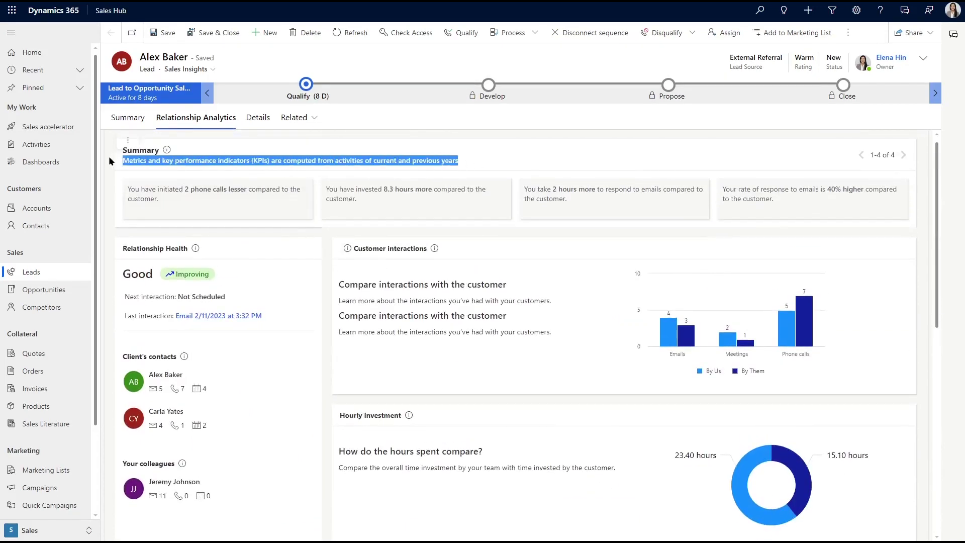
pyautogui.click(115, 199)
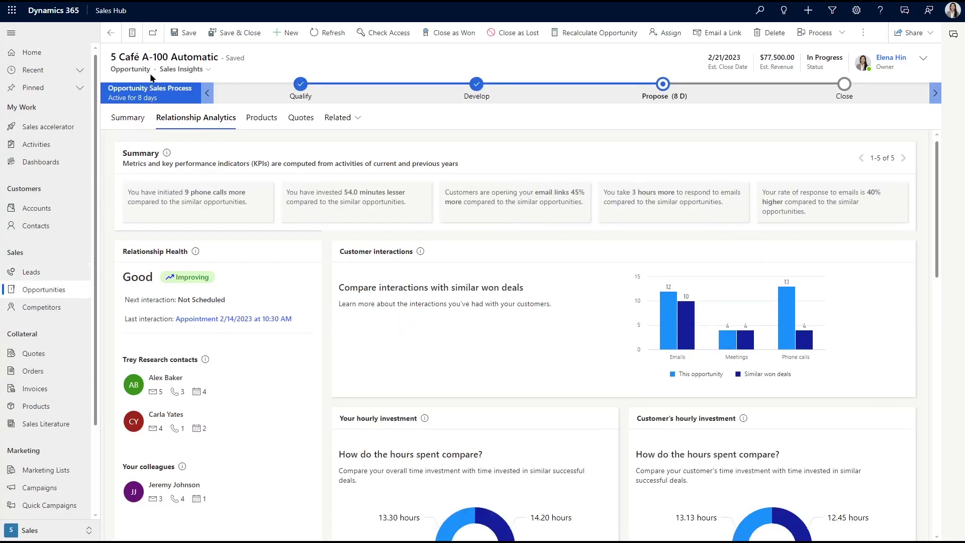
# - Scroll the 5 Café A-100 Automatic opportunity's analytics down to Similar won deals and Relationship Activities
pyautogui.moveTo(150, 69); pyautogui.dragTo(115, 82)
pyautogui.click(282, 171)
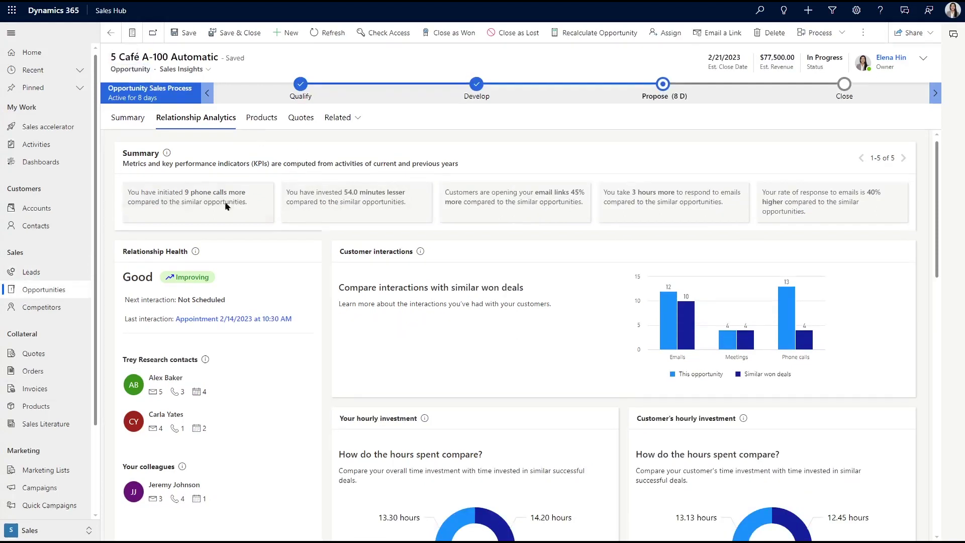
pyautogui.scroll(-2, 909, 213)
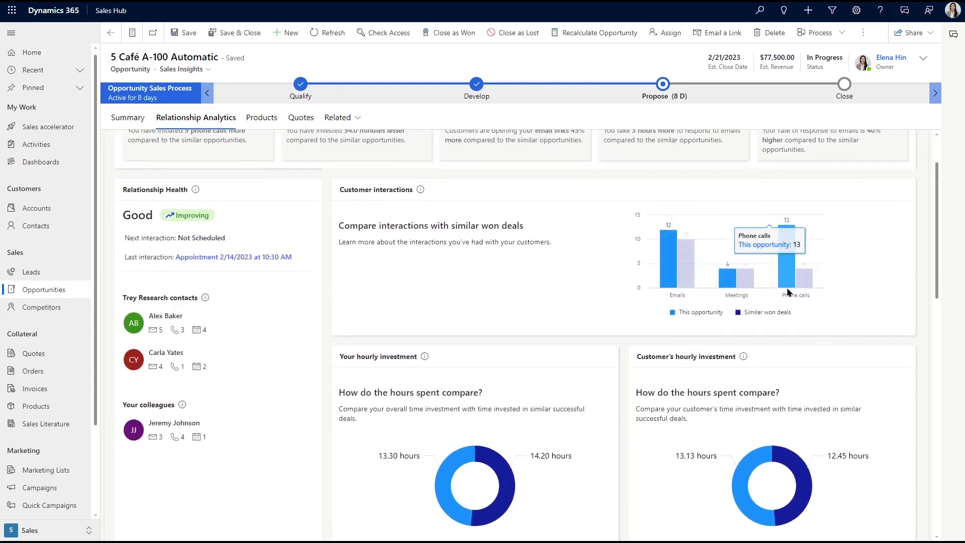
pyautogui.scroll(-3, 412, 397)
pyautogui.scroll(-3, 413, 397)
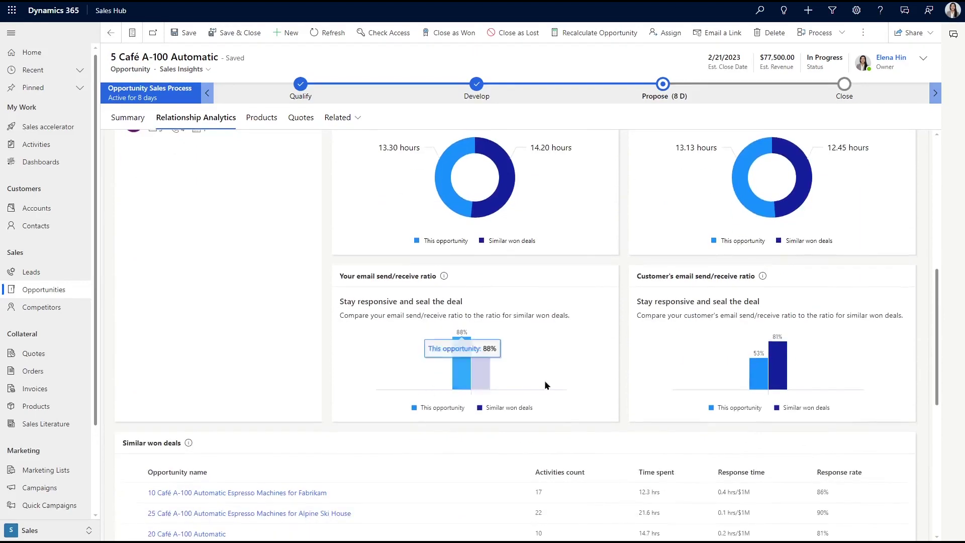
pyautogui.scroll(-3, 235, 360)
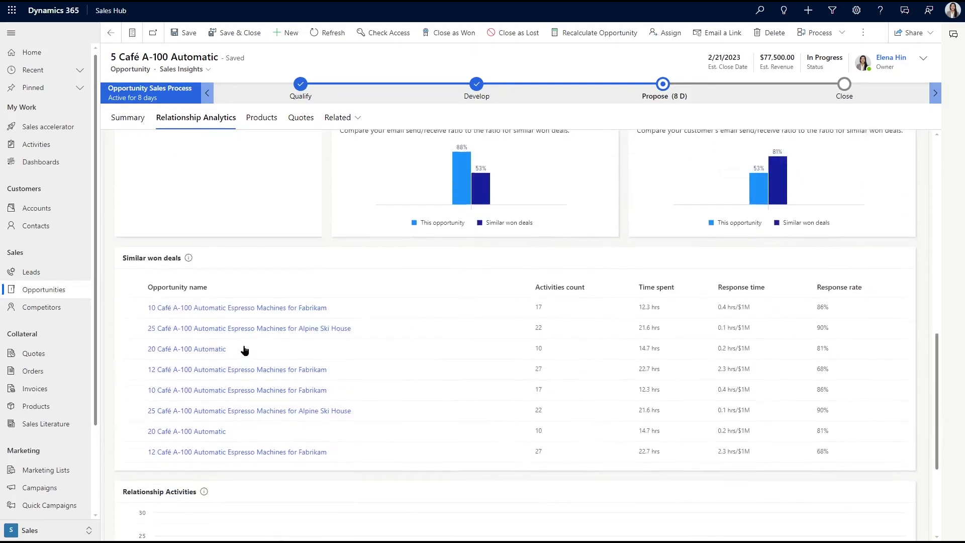
pyautogui.scroll(-3, 233, 401)
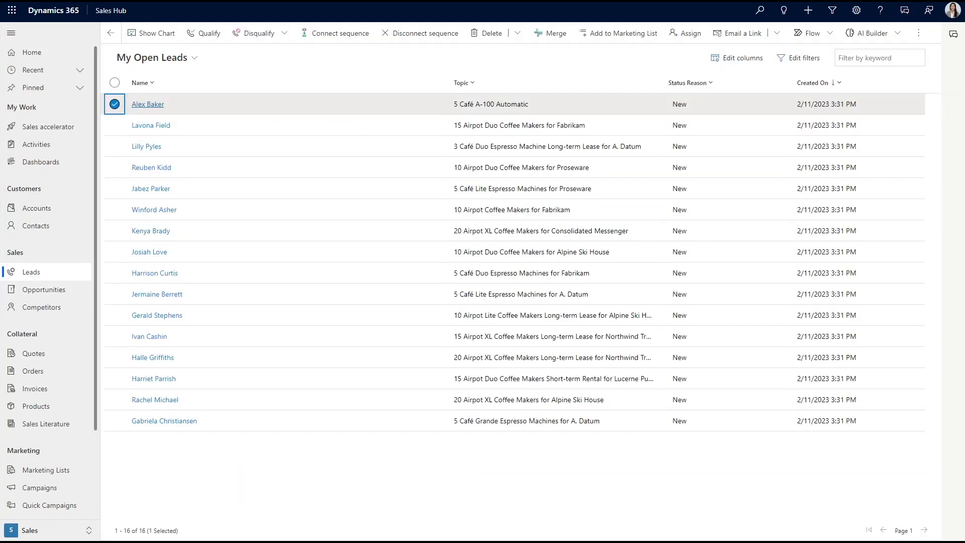
# - Deselect the first lead row and bring up the lead view selector
pyautogui.click(115, 104)
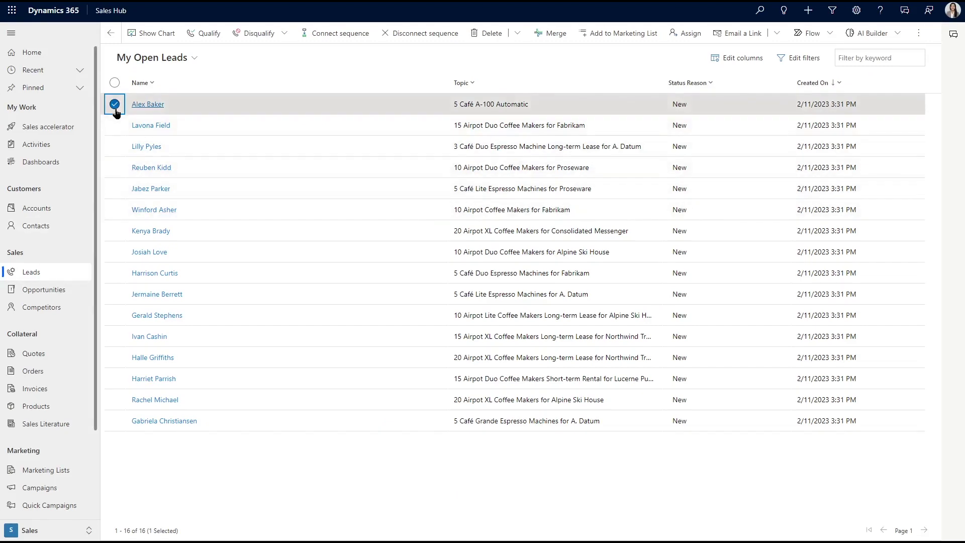
pyautogui.click(188, 59)
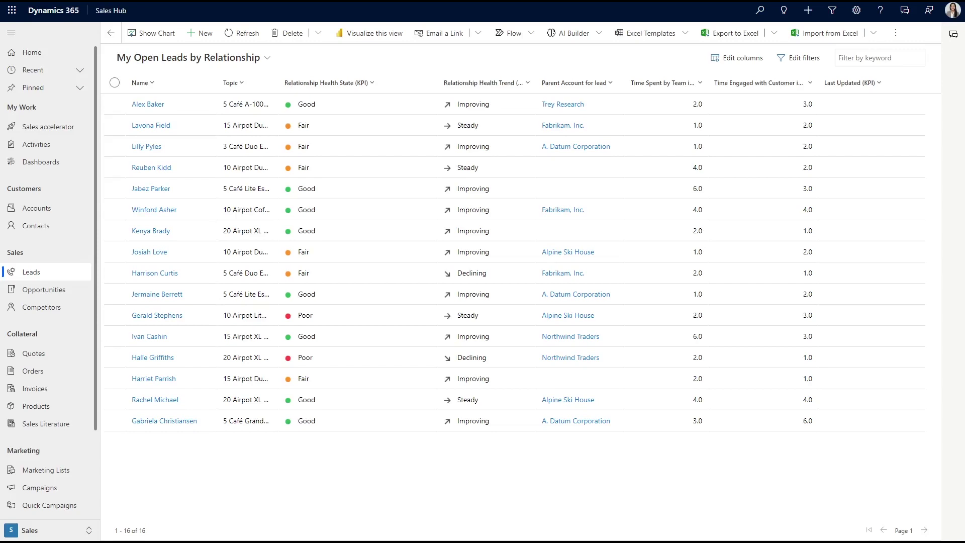
# - Switch from the leads list to the Opportunities list
pyautogui.click(43, 289)
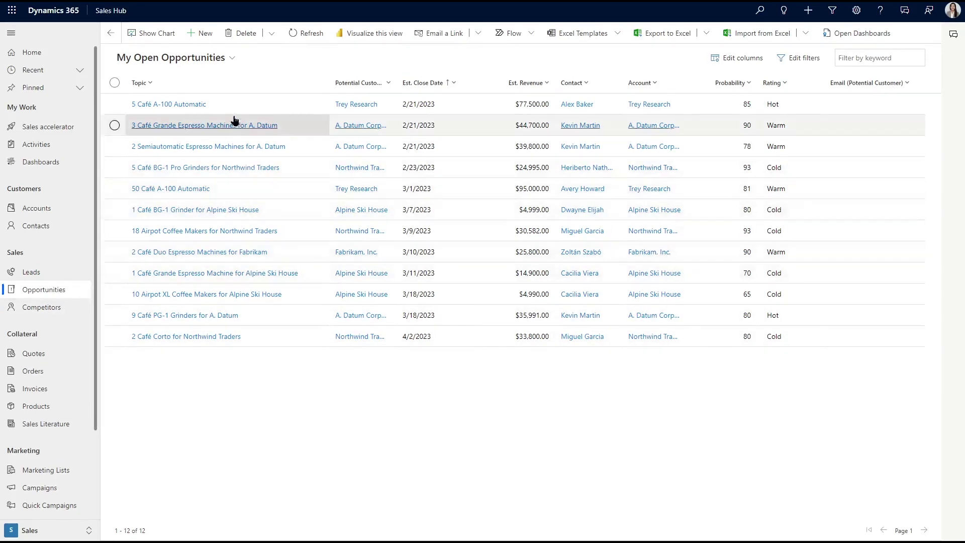
pyautogui.click(227, 66)
pyautogui.click(224, 240)
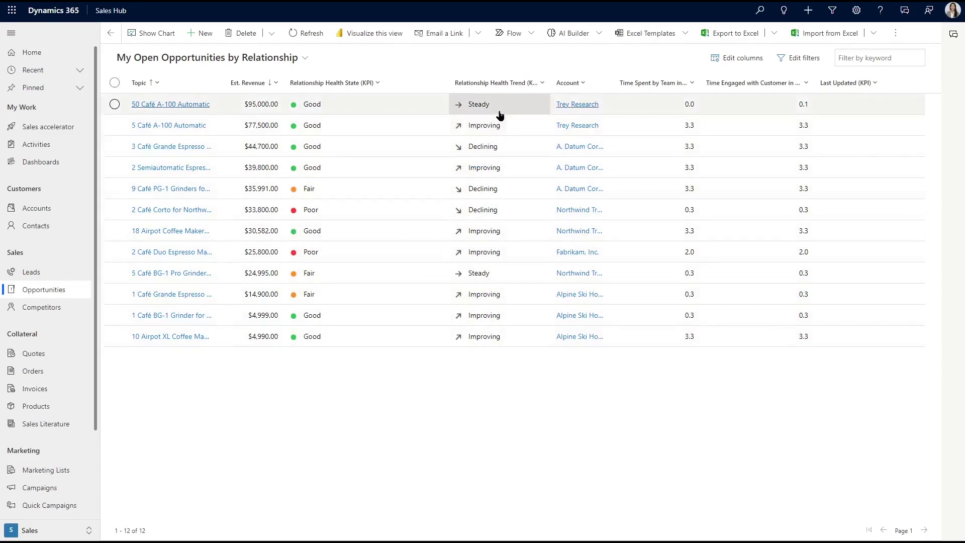
pyautogui.click(302, 60)
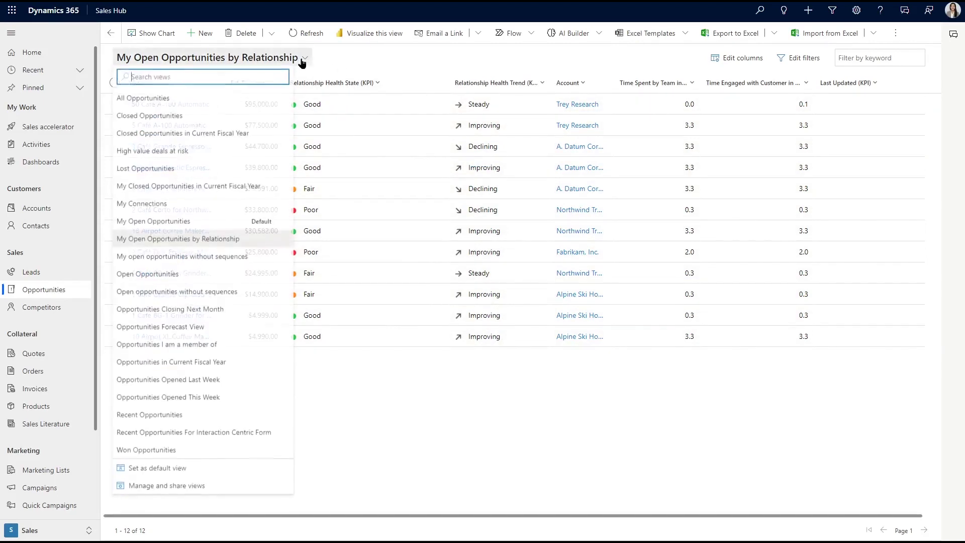
pyautogui.click(241, 222)
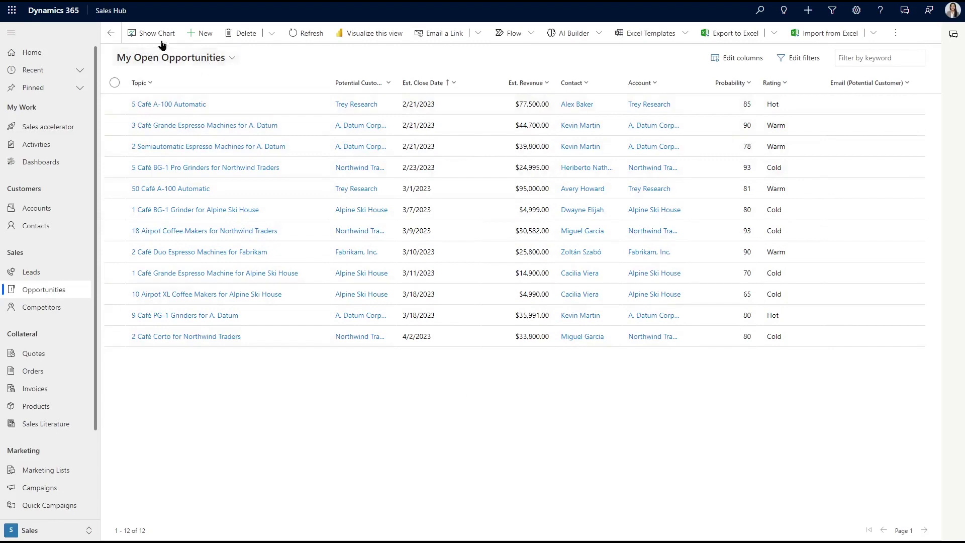
# - Display the Relationship Pipeline chart beside the My Open Opportunities list
pyautogui.click(147, 35)
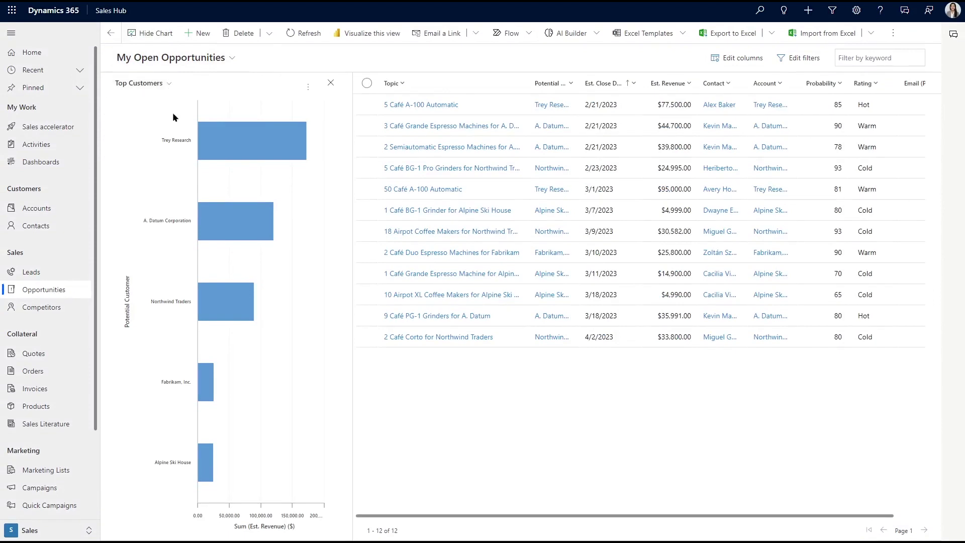
pyautogui.click(146, 84)
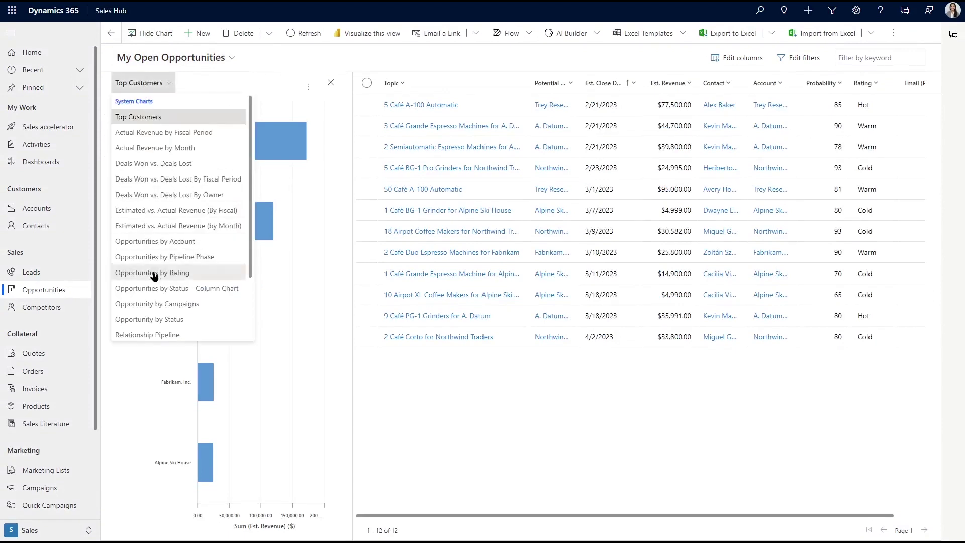
pyautogui.click(165, 335)
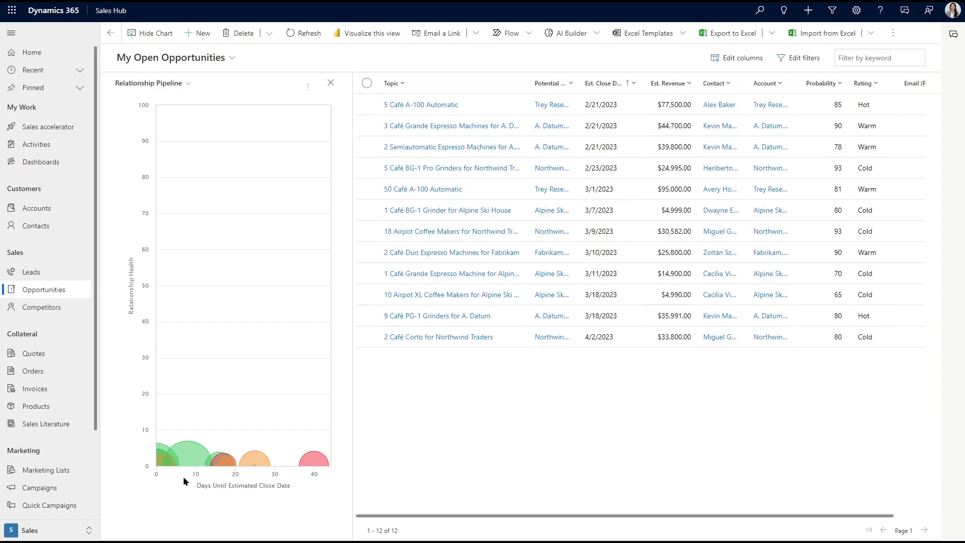
pyautogui.moveTo(158, 469)
pyautogui.moveTo(193, 467)
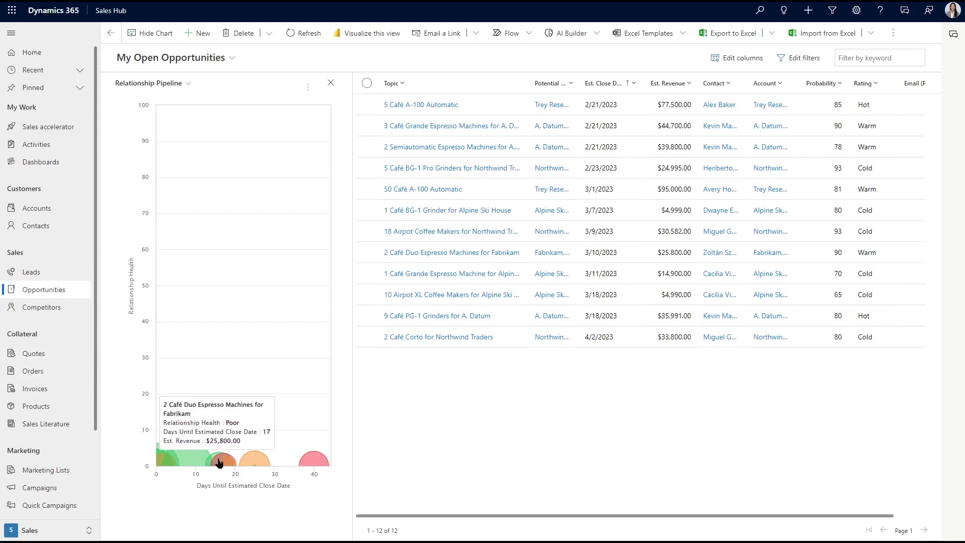
pyautogui.moveTo(248, 465)
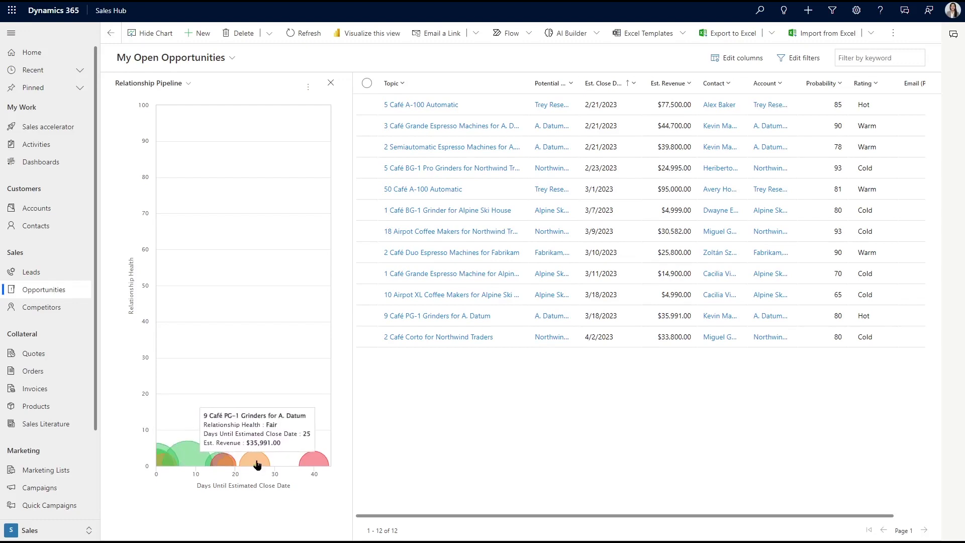
pyautogui.moveTo(314, 467)
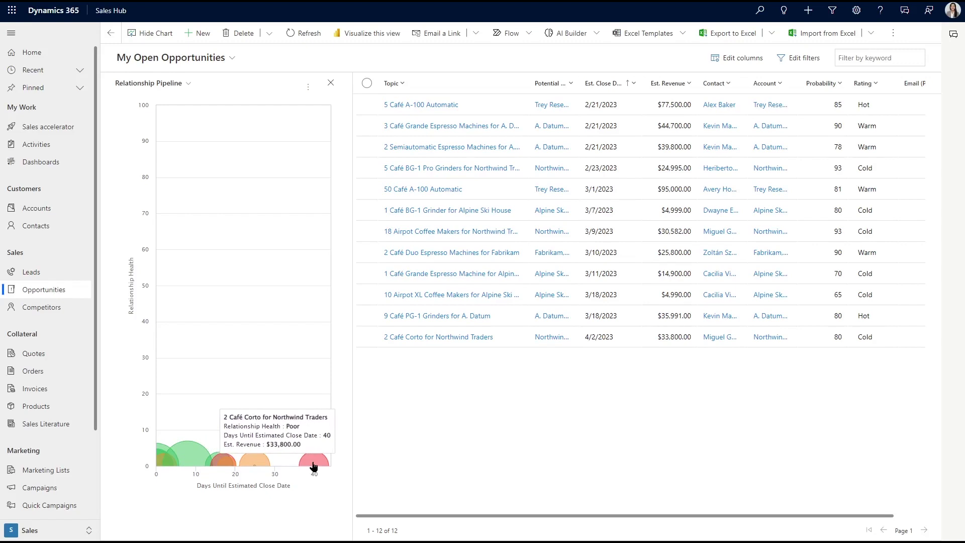